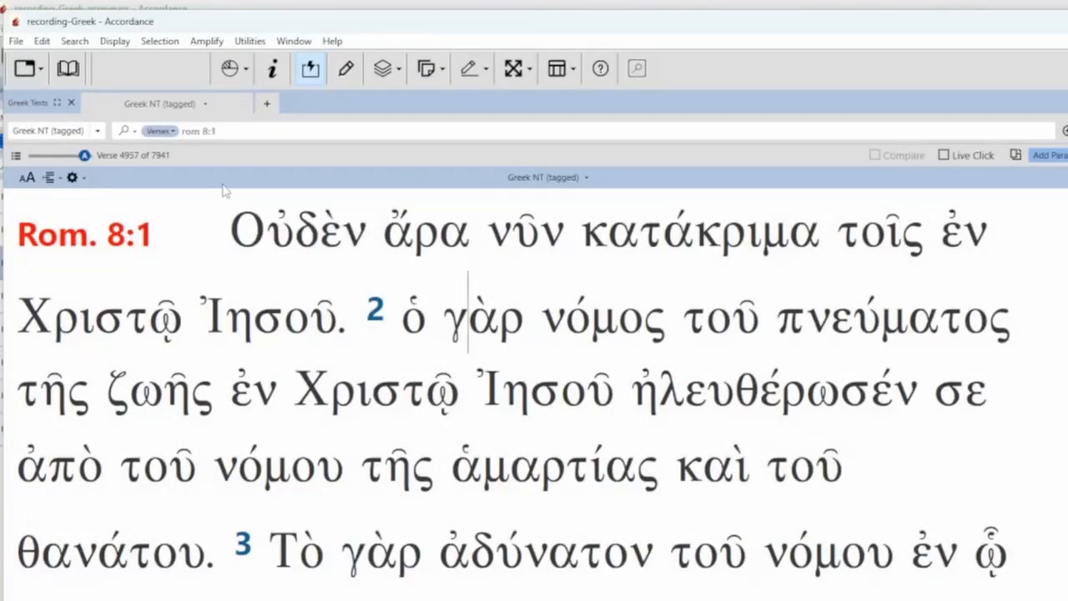
- Highlight the individual Greek words of Rom 8:1-2 (Οὐδὲν, ἄρα, νῦν, κατάκριμα, τοῖς, ἐν, Χριστῷ, Ἰησοῦ, ἁμαρτίας) one by one
double_click(298, 230)
double_click(525, 230)
double_click(701, 230)
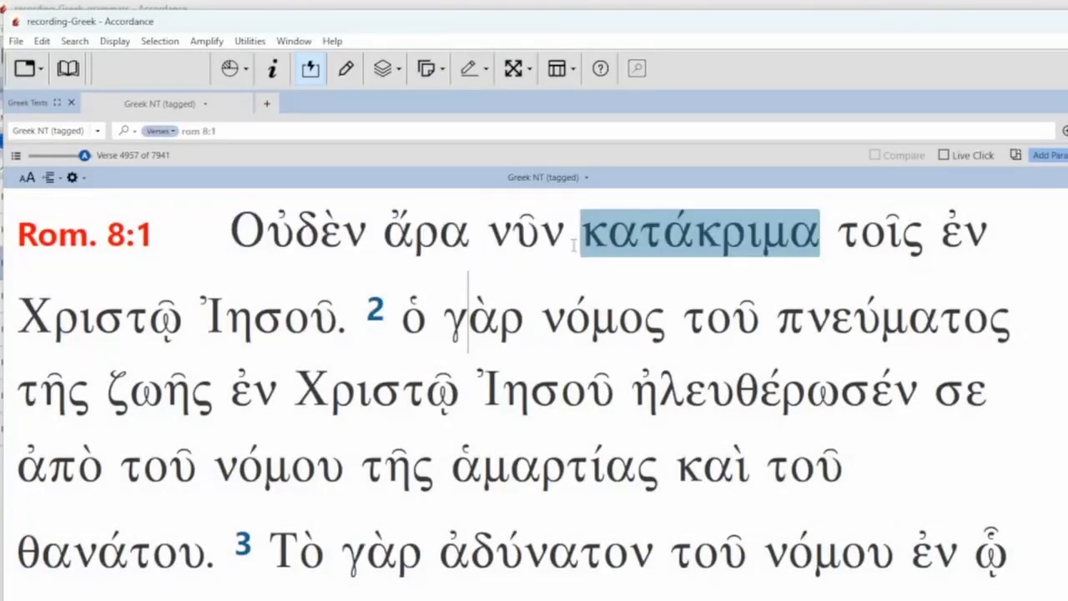
double_click(880, 232)
double_click(526, 232)
double_click(98, 316)
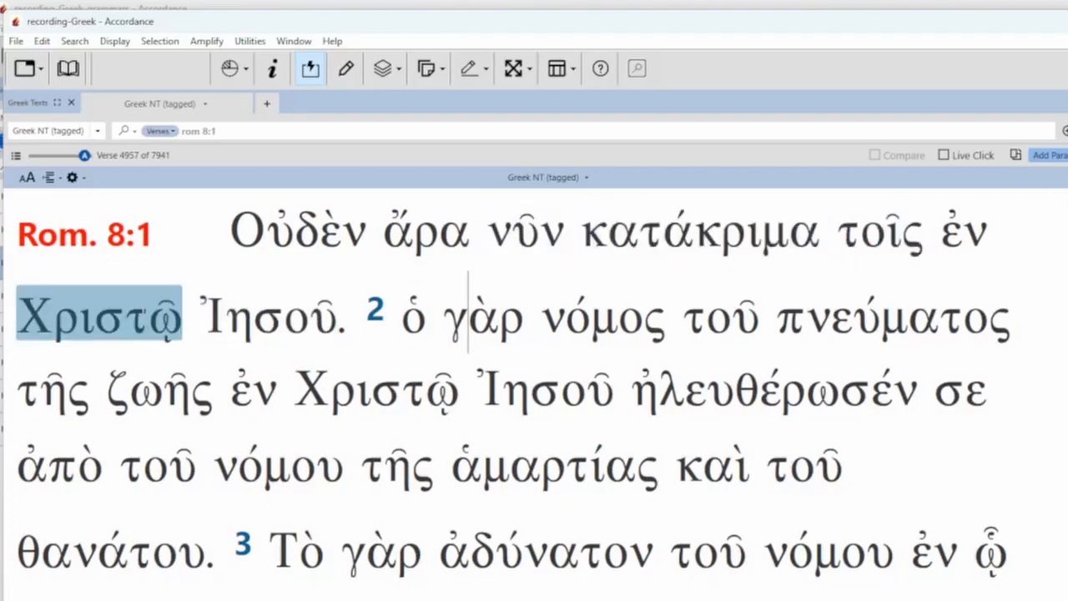
double_click(267, 315)
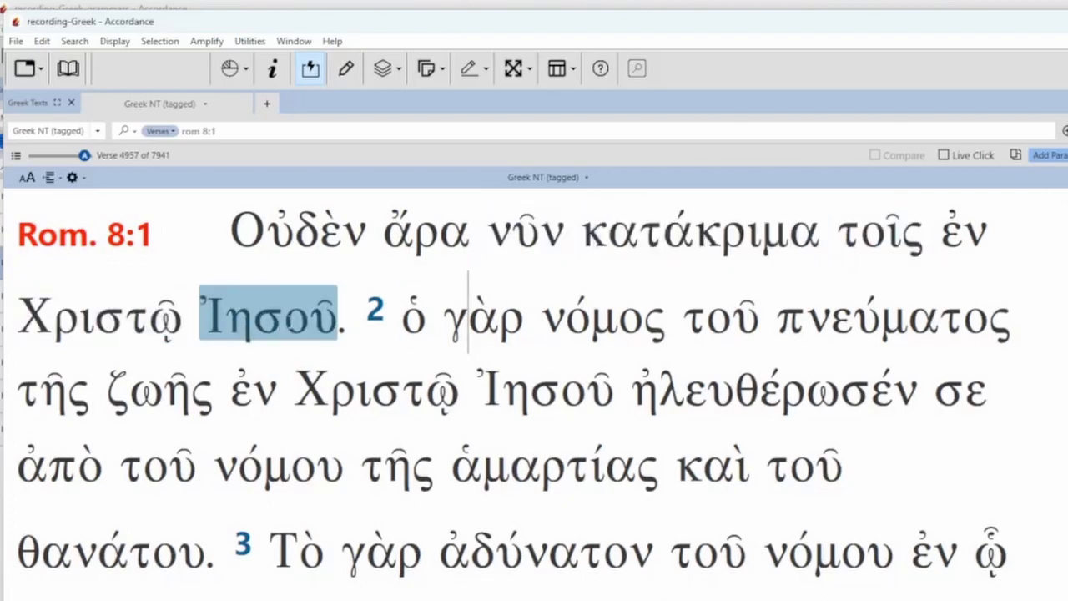
double_click(99, 315)
double_click(298, 231)
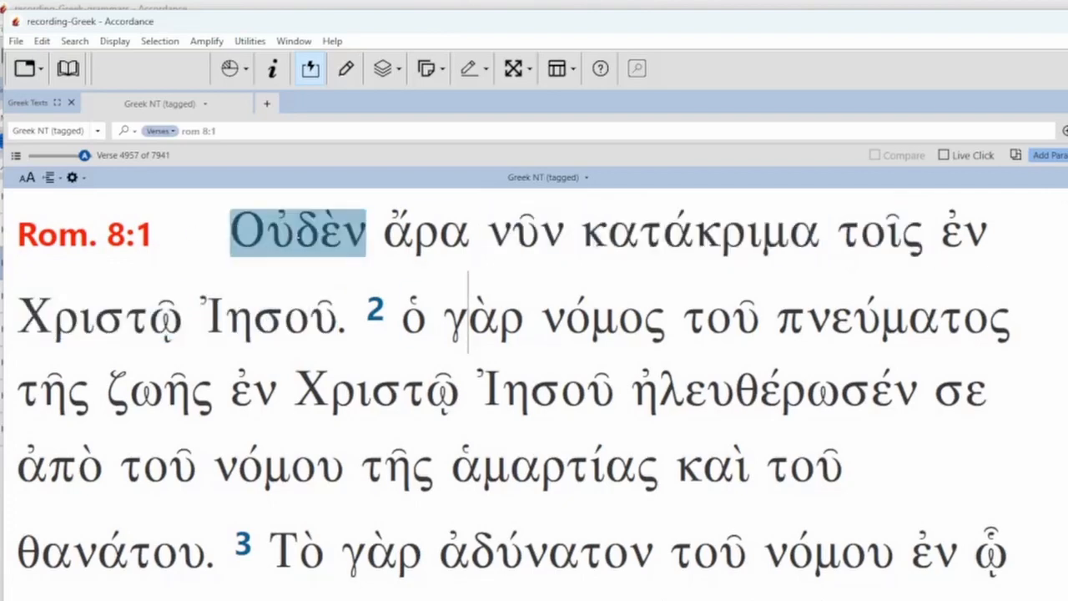
double_click(425, 232)
double_click(525, 232)
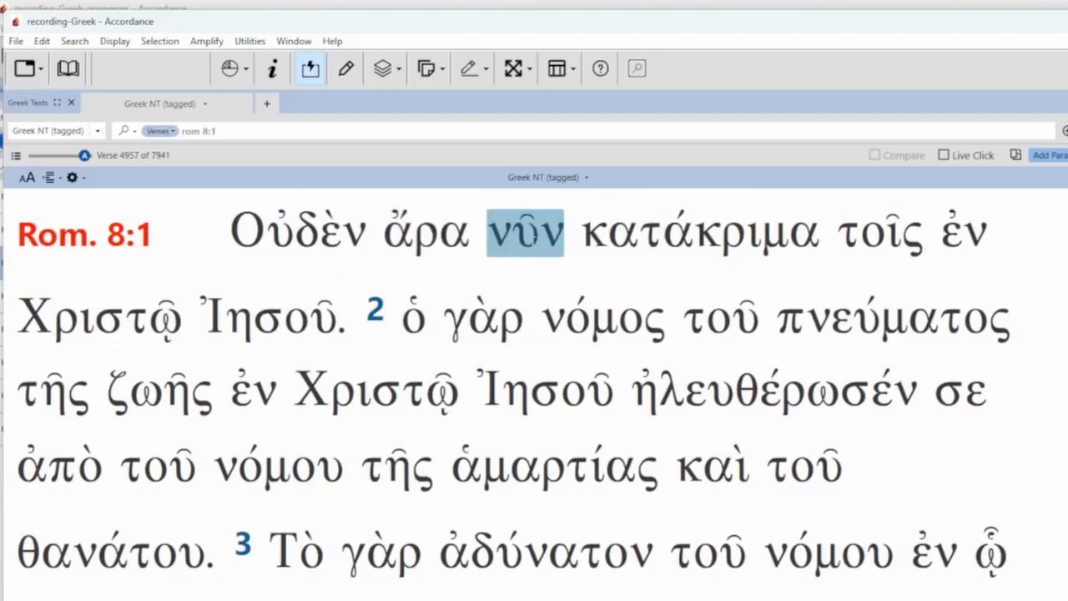
double_click(701, 232)
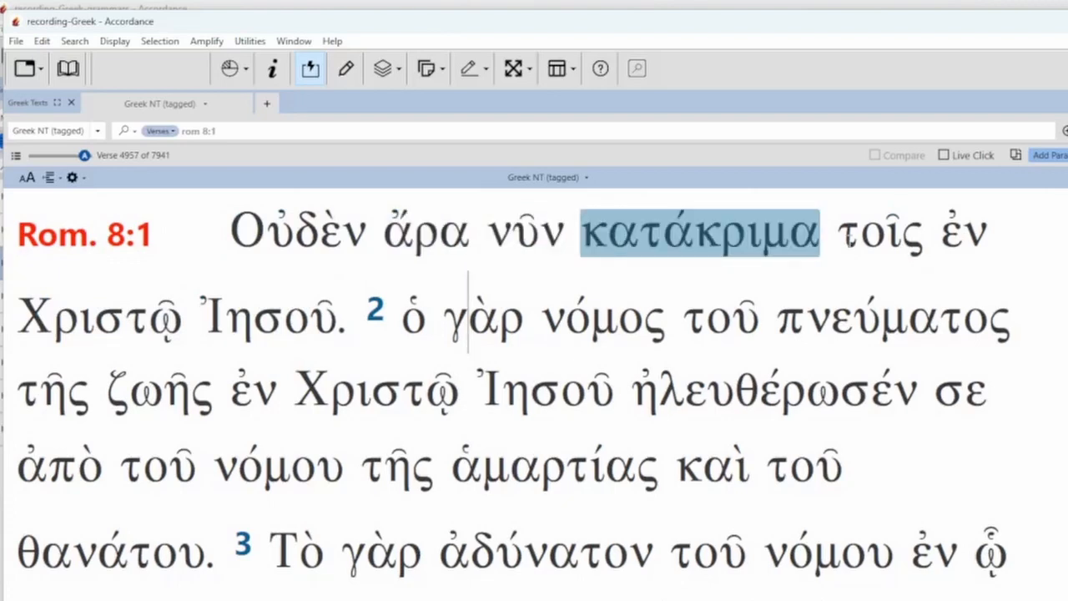
double_click(880, 232)
double_click(963, 232)
double_click(880, 232)
double_click(268, 316)
double_click(99, 316)
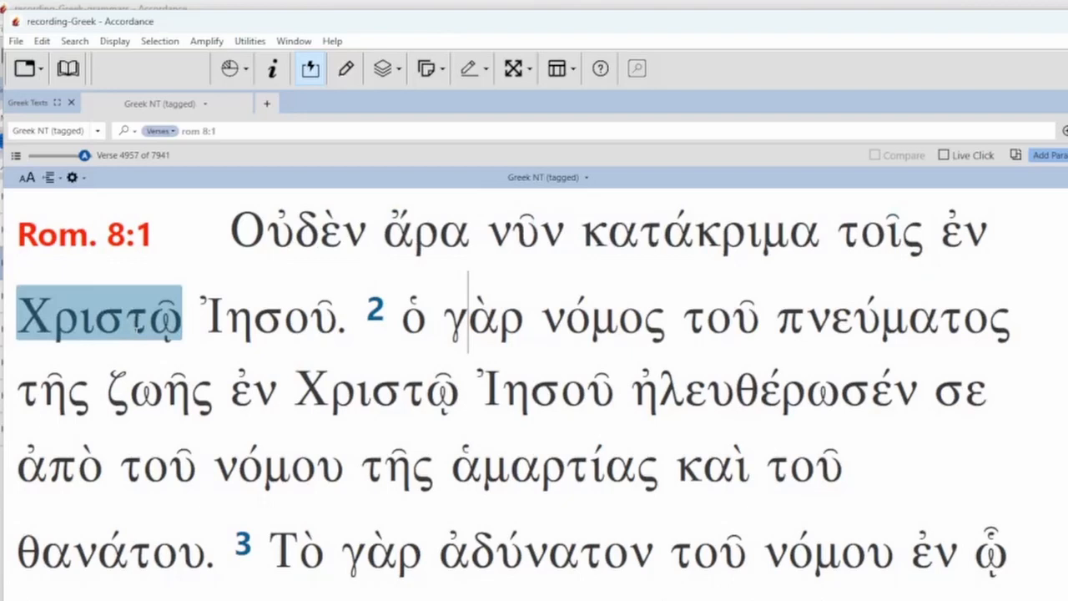
double_click(267, 315)
double_click(375, 391)
double_click(555, 465)
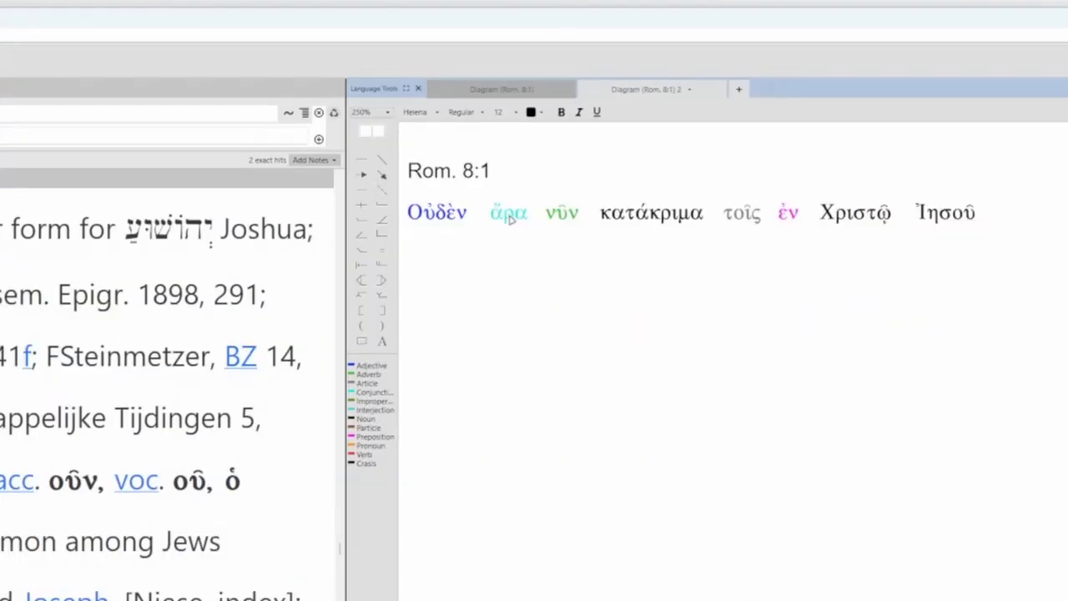
- Move ἄρα, νῦν, Οὐδὲν and κατάκριμα down into a new row reading ἄρα νῦν Οὐδὲν κατάκριμα
drag(510, 215, 443, 284)
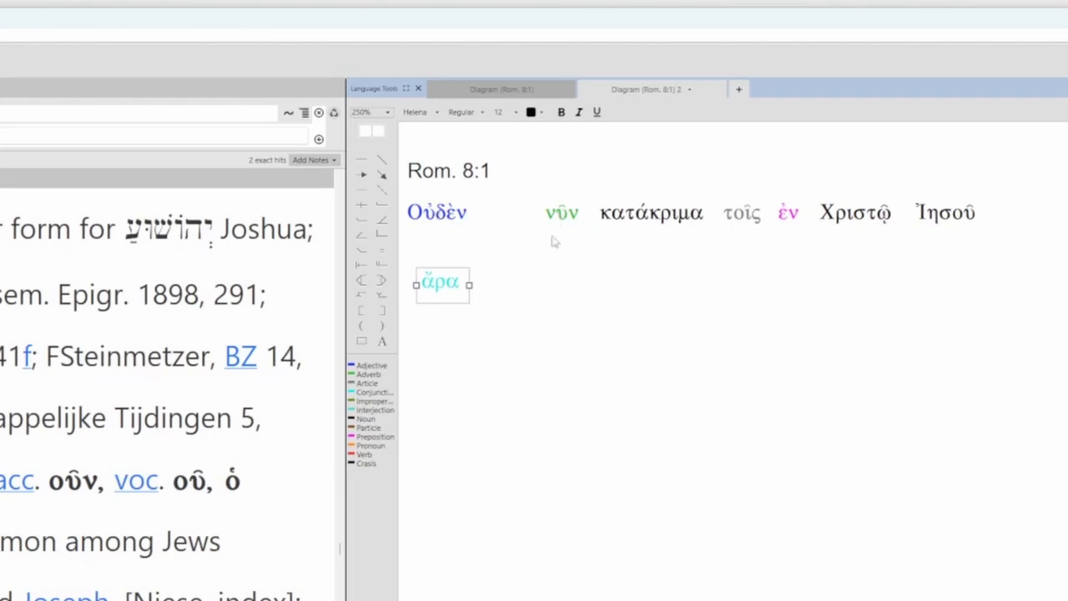
click(543, 296)
drag(435, 215, 615, 282)
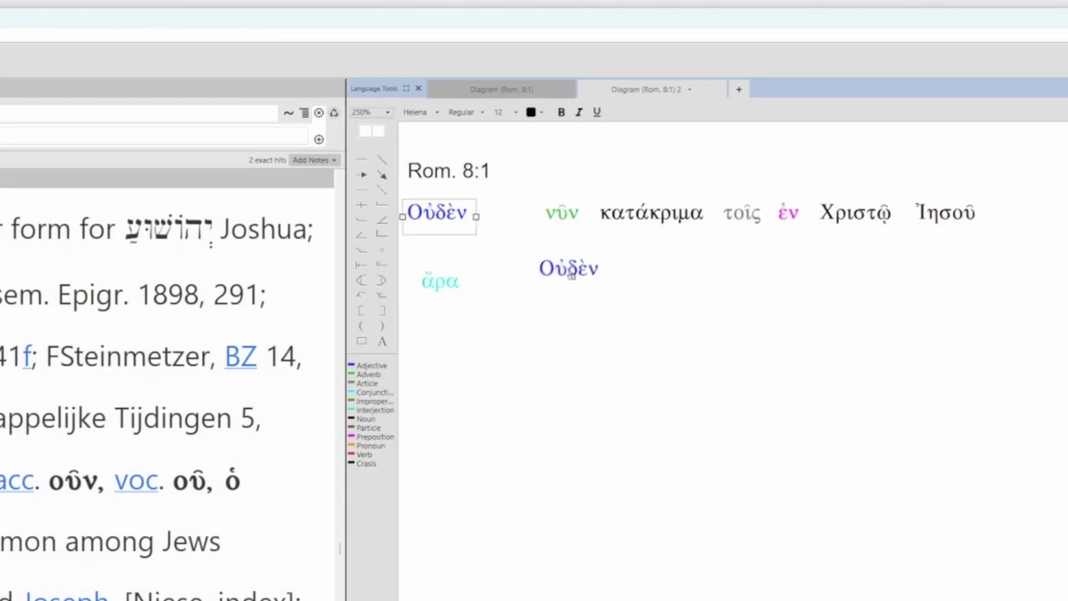
drag(561, 213, 547, 282)
click(615, 281)
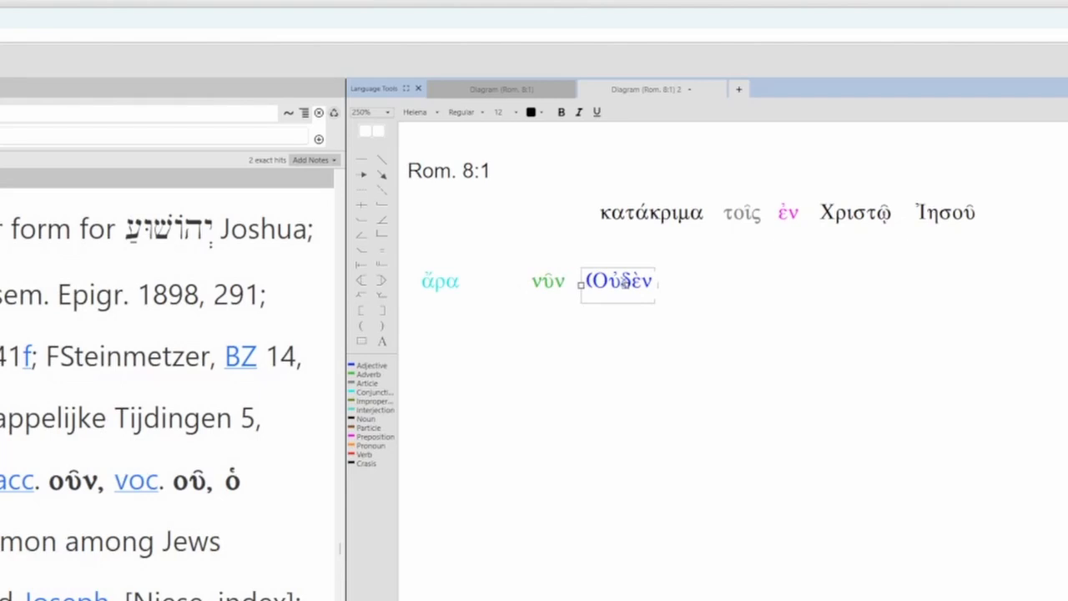
drag(624, 282, 630, 282)
click(579, 347)
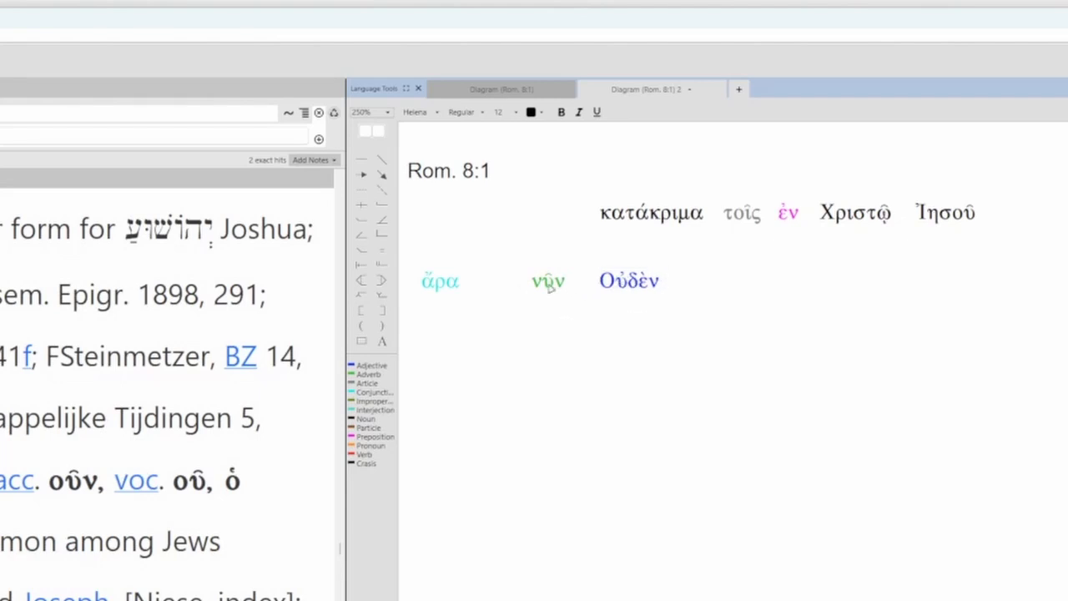
drag(642, 216, 728, 285)
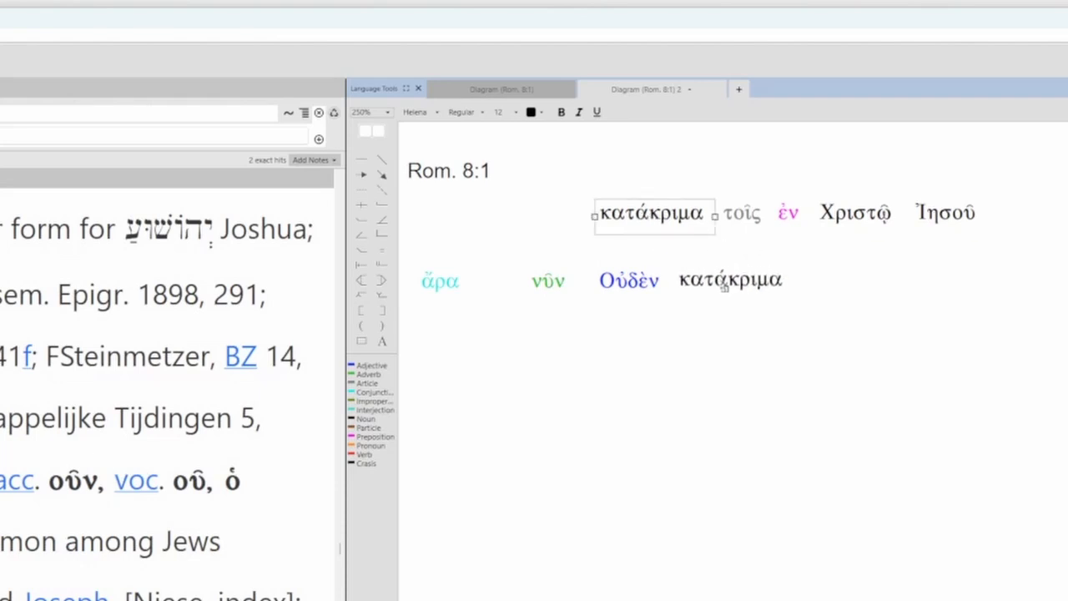
drag(727, 286, 728, 286)
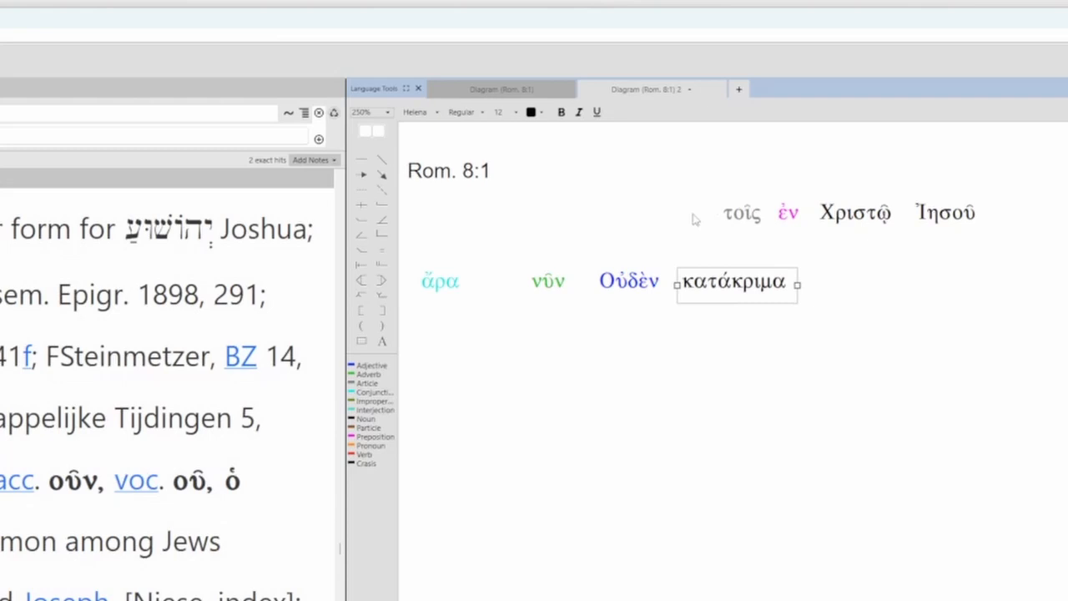
- Move the phrase τοῖς ἐν Χριστῷ Ἰησοῦ as a unit onto the line beneath the new row
mouse_move(694, 197)
mouse_down()
mouse_move(910, 239)
mouse_move(983, 231)
mouse_up()
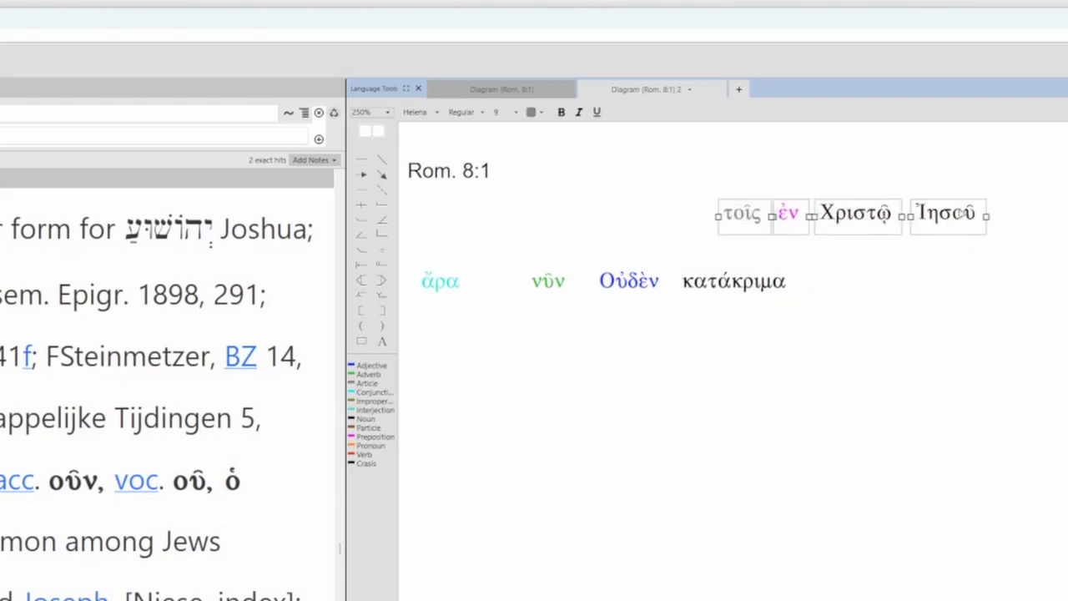
drag(964, 215, 742, 327)
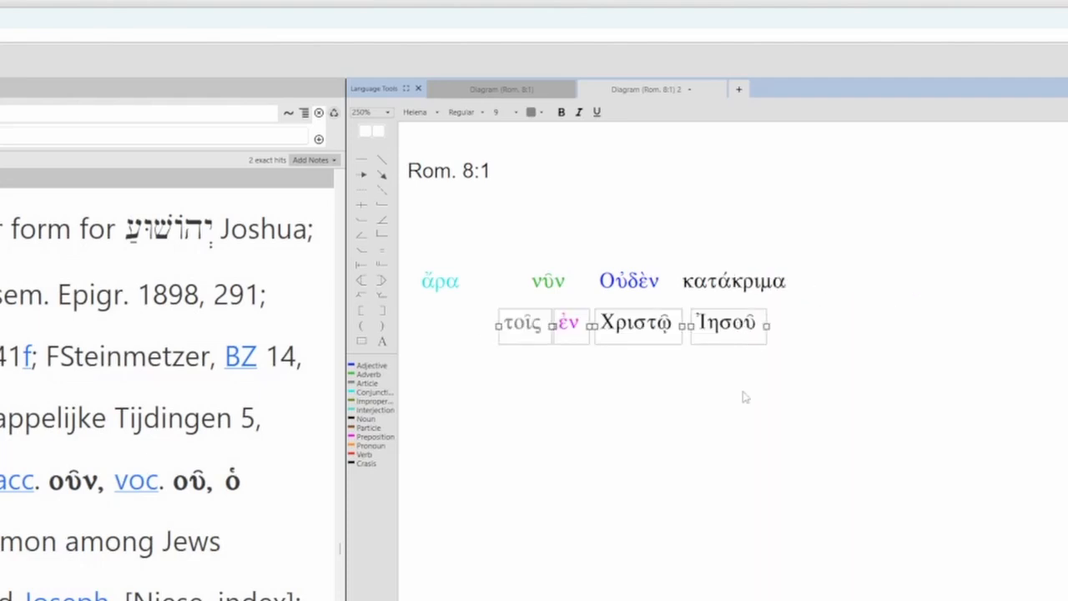
click(718, 417)
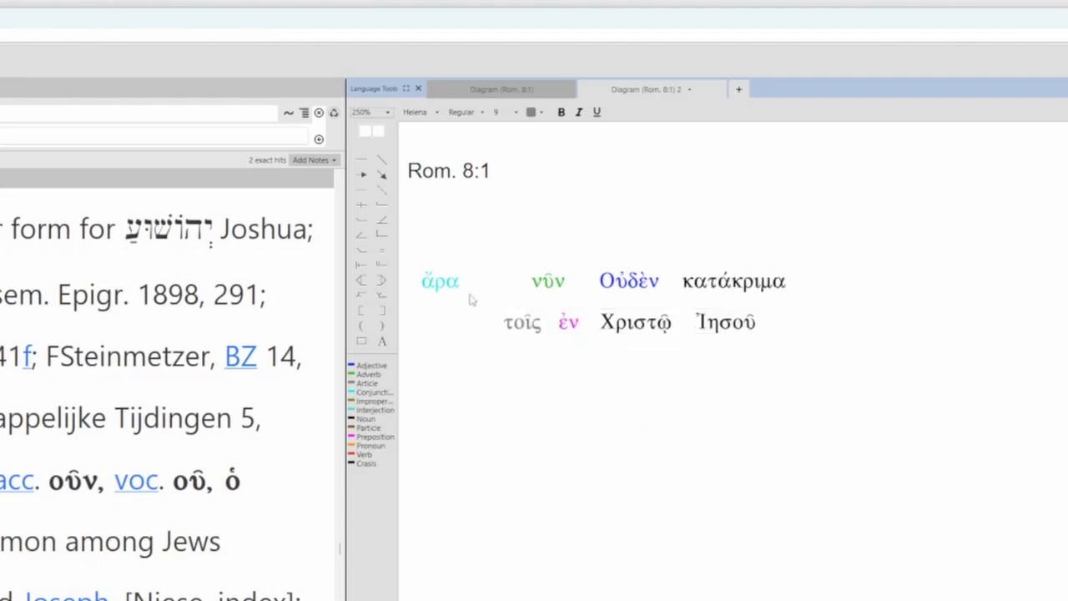
scroll(512, 287, down, 1)
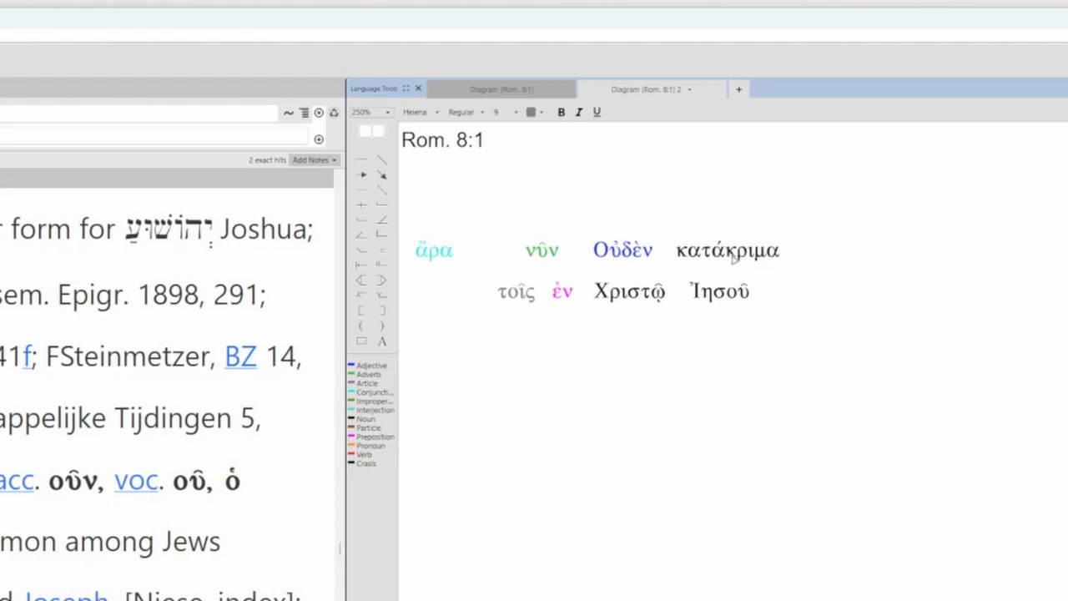
- Look up ἄρα in BDAG to see its sense as a marker of inference citing Rom 8:1
double_click(734, 251)
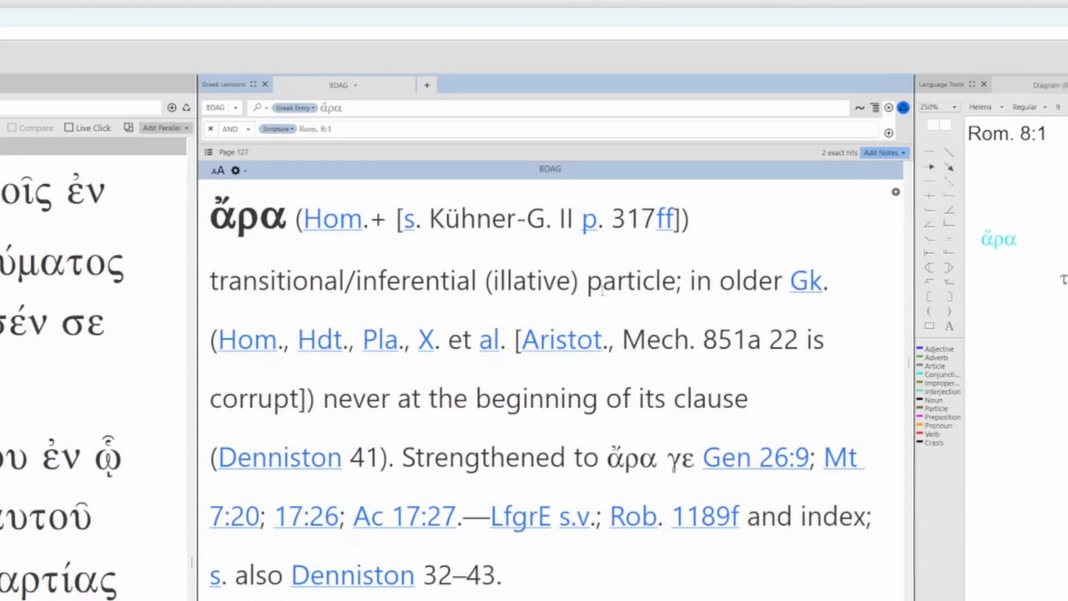
scroll(607, 298, down, 5)
scroll(607, 298, down, 1)
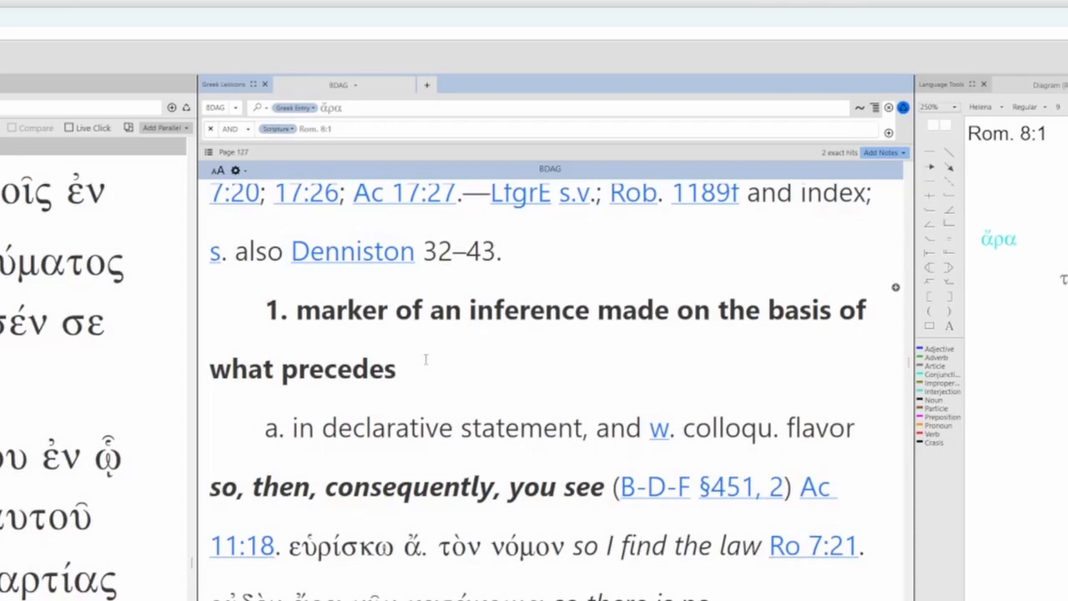
scroll(497, 383, down, 2)
scroll(497, 383, down, 1)
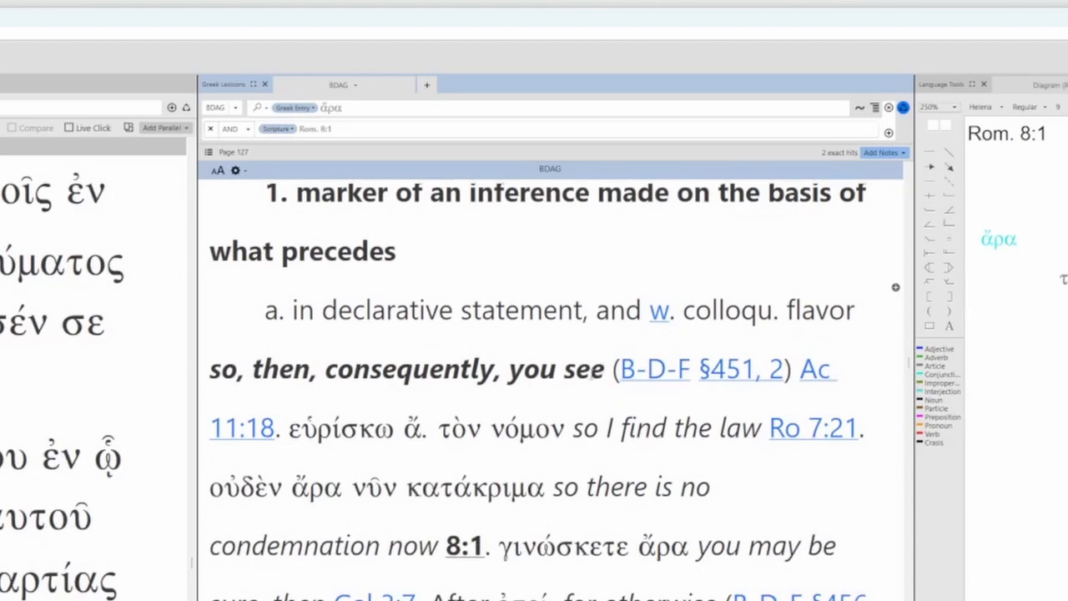
scroll(601, 400, down, 1)
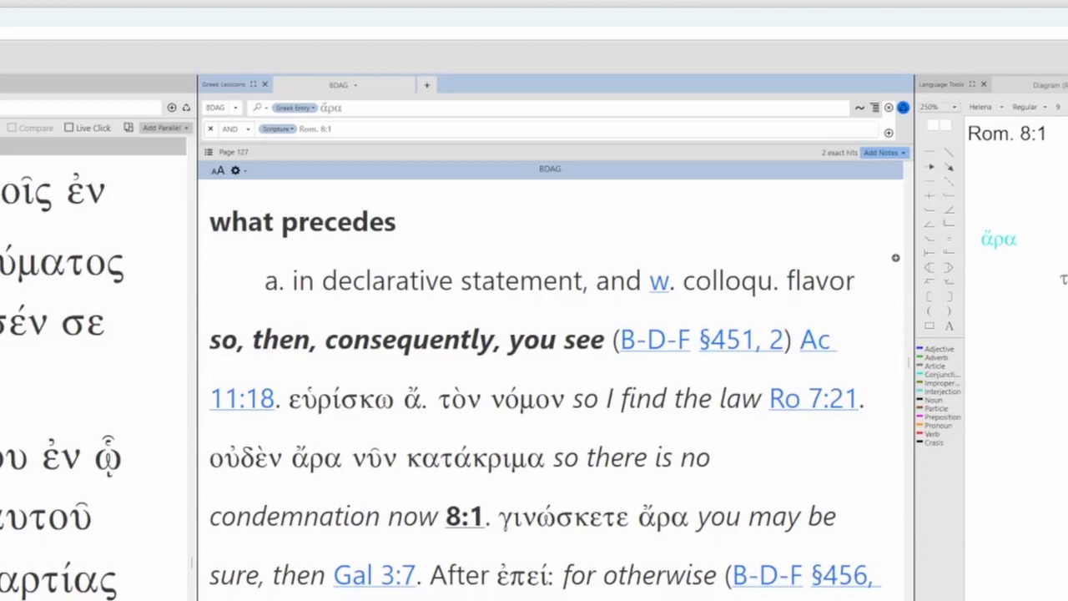
- Look up Οὐδὲν in BDAG, reaching the οὐδείς entry and its heading form οὐδέν
triple_click(242, 457)
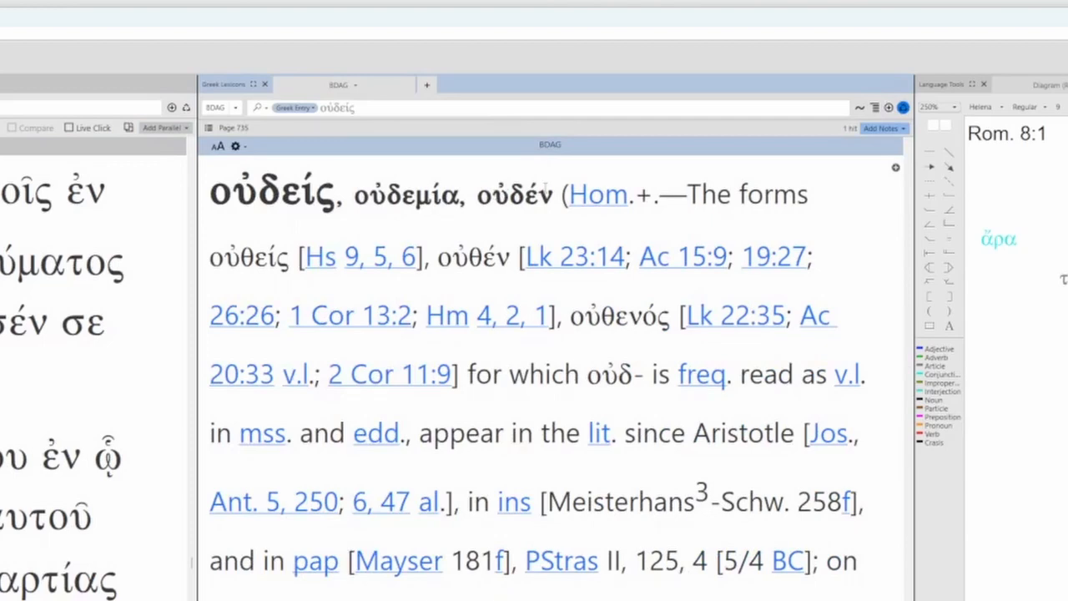
double_click(510, 199)
scroll(474, 270, down, 4)
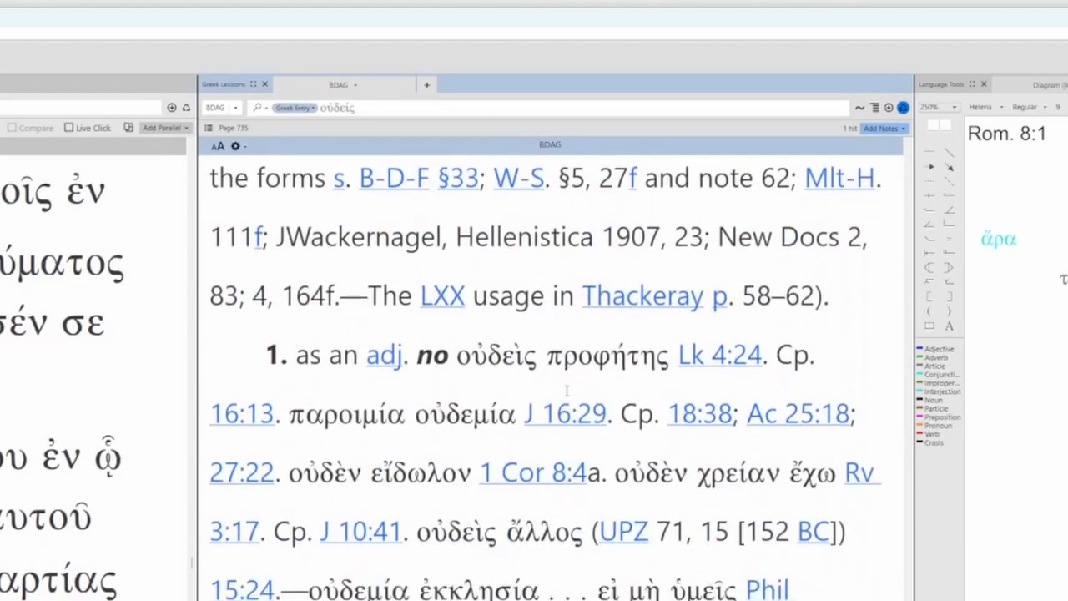
scroll(474, 270, down, 1)
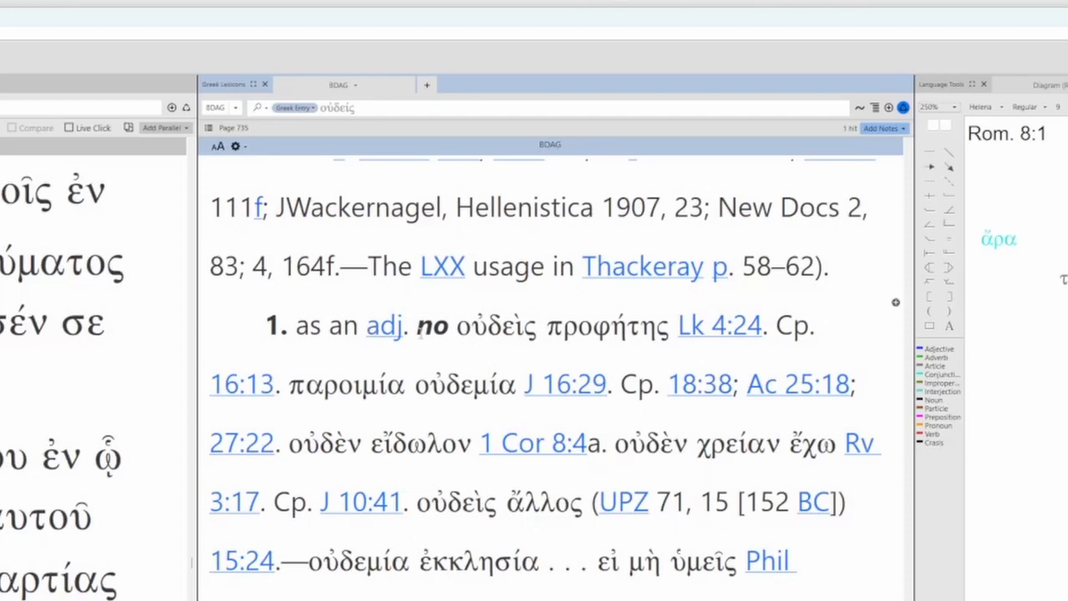
scroll(418, 330, down, 1)
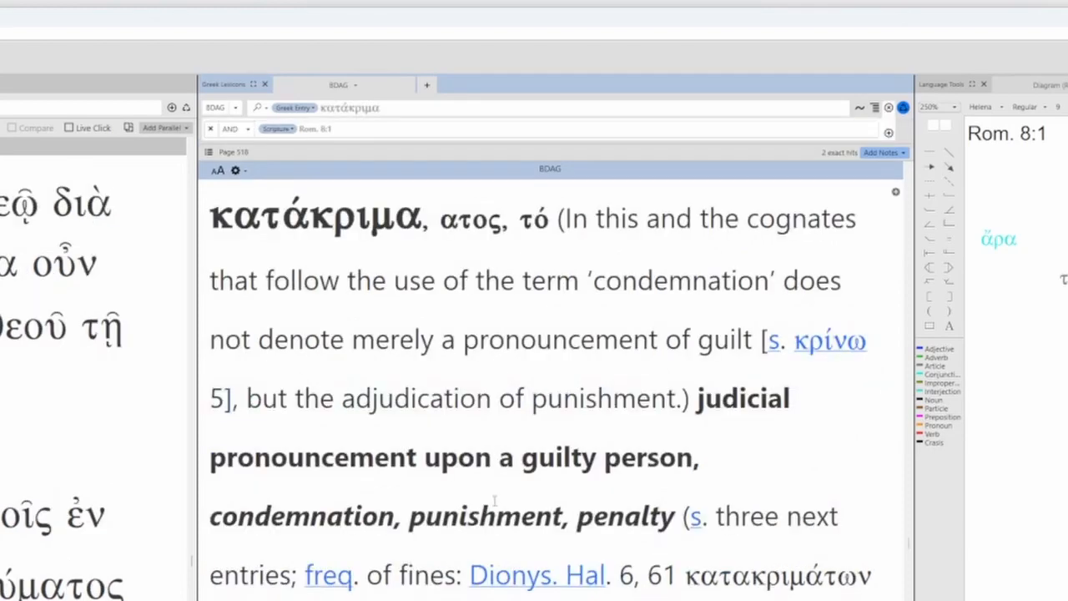
scroll(495, 500, down, 1)
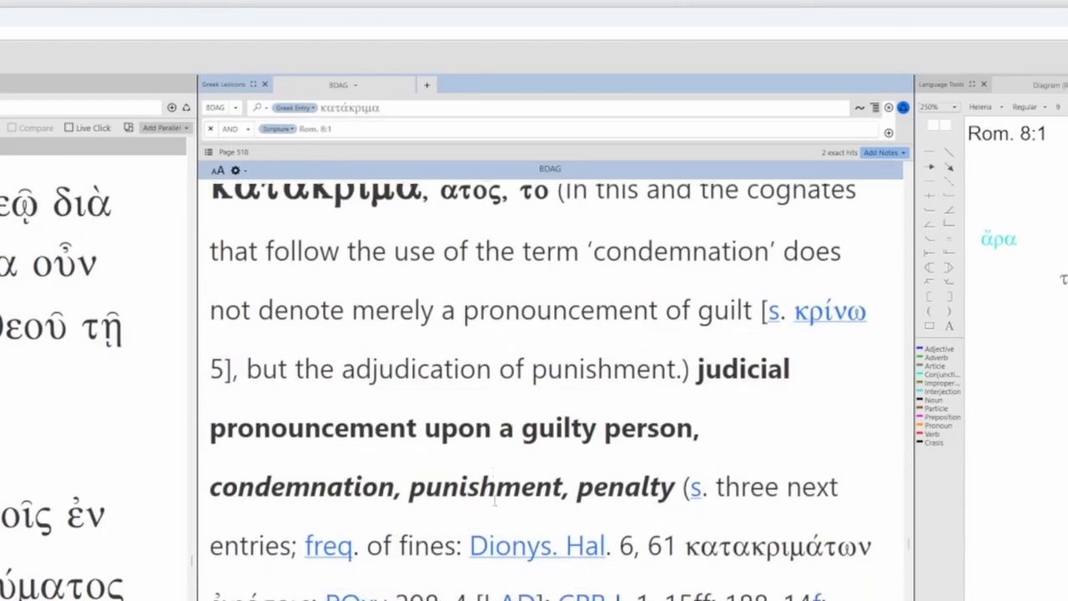